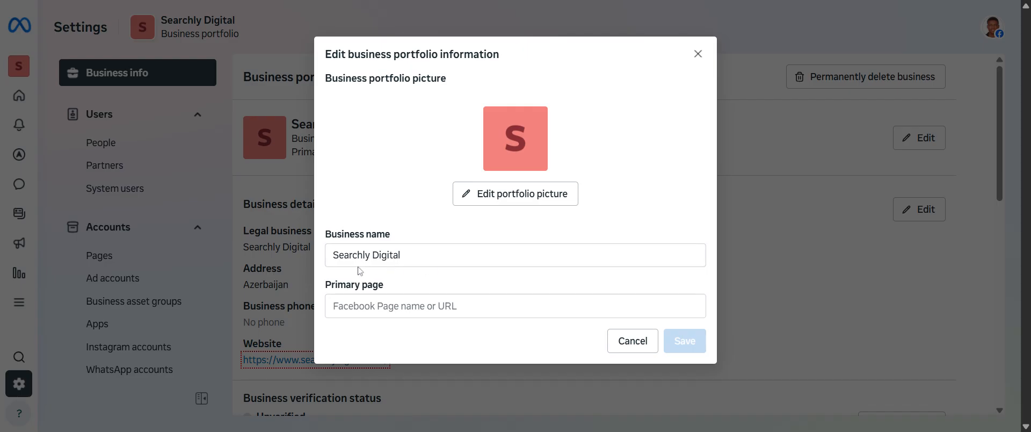
Step: Review the editable business name in the portfolio information, close it without changes, and view the portfolio's people
left_click_drag(406, 255, 351, 255)
left_click(322, 255)
left_click(697, 54)
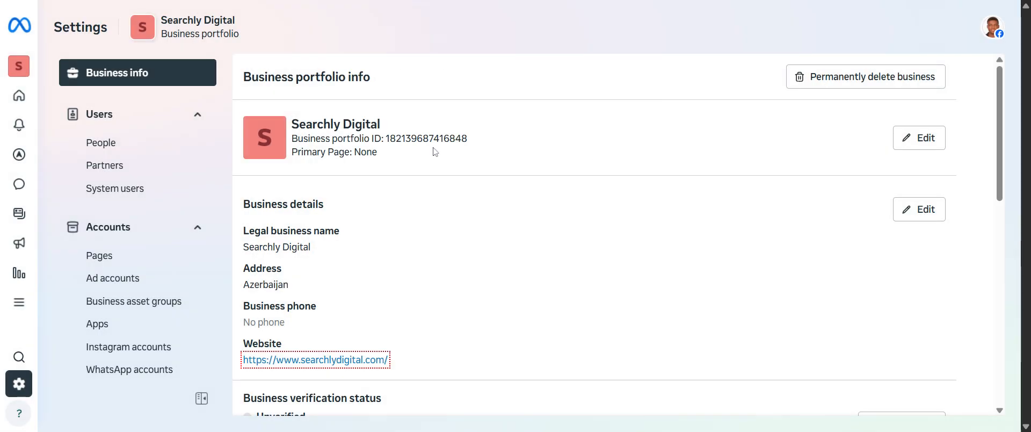
left_click(117, 150)
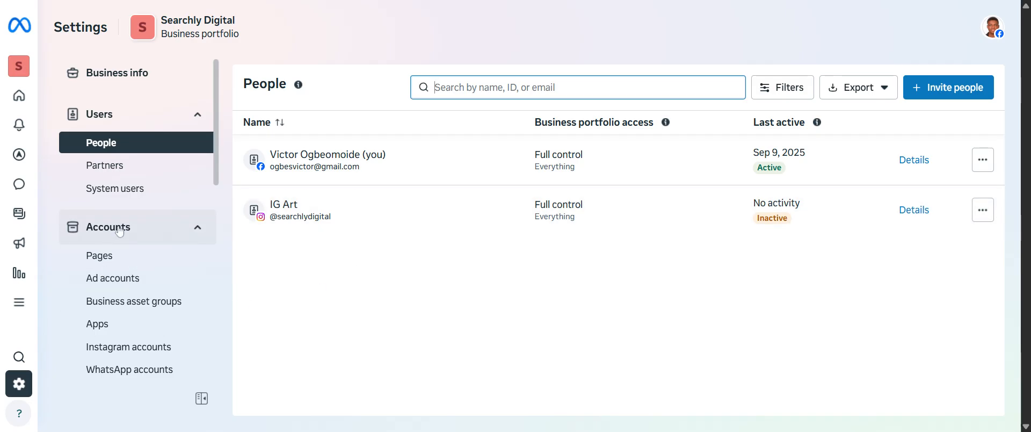
Step: Look up the existing Searchly Digital Facebook Page by its profile URL for adding to the portfolio, and close without adding it
left_click(111, 262)
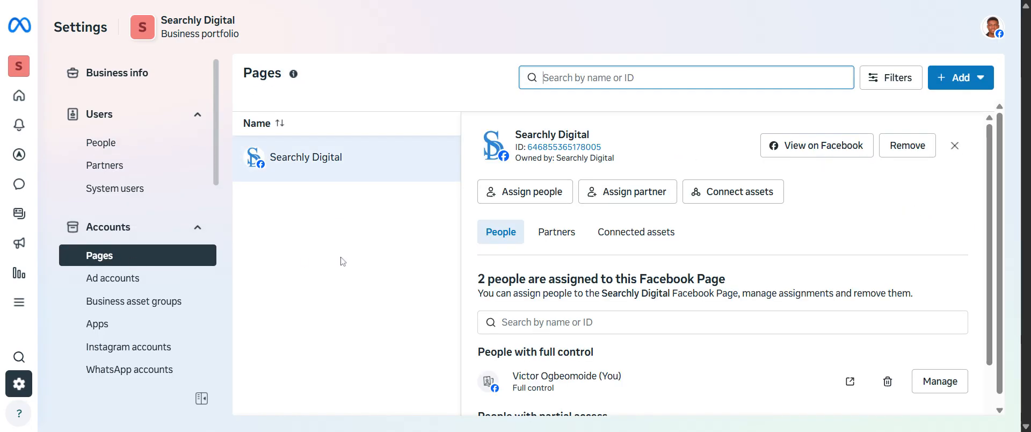
left_click(956, 82)
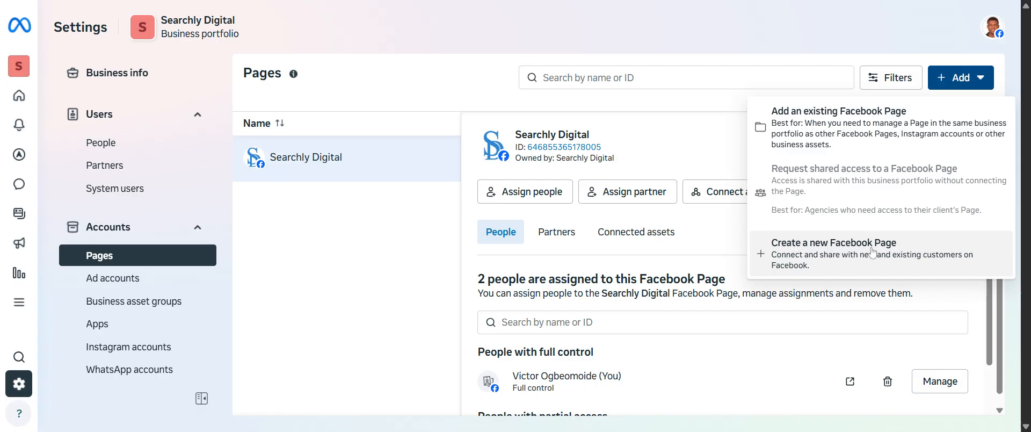
mouse_move(834, 165)
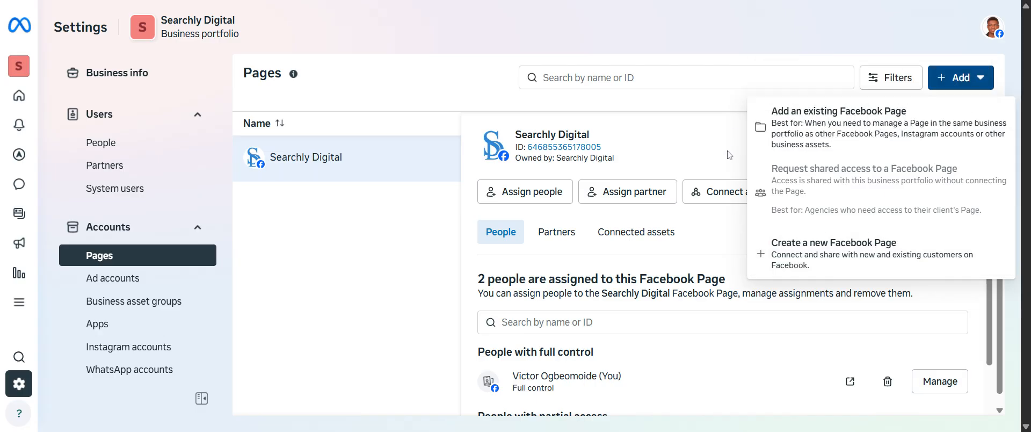
left_click(835, 127)
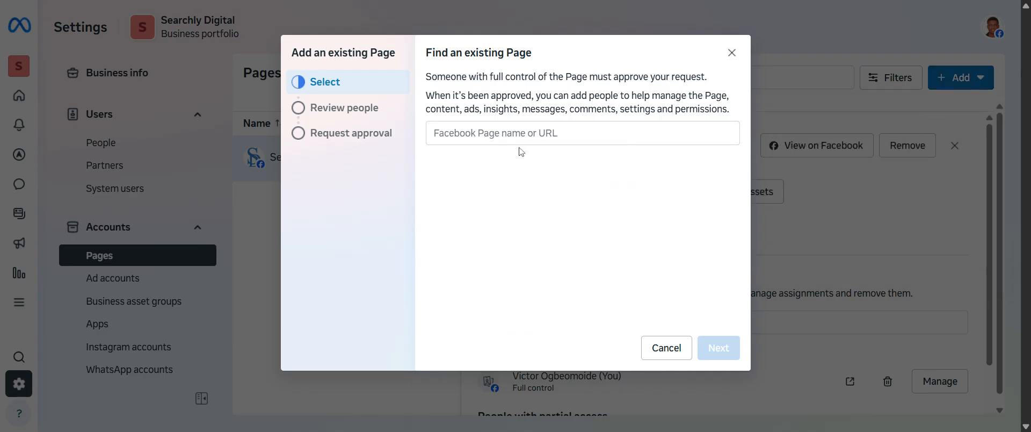
left_click(582, 134)
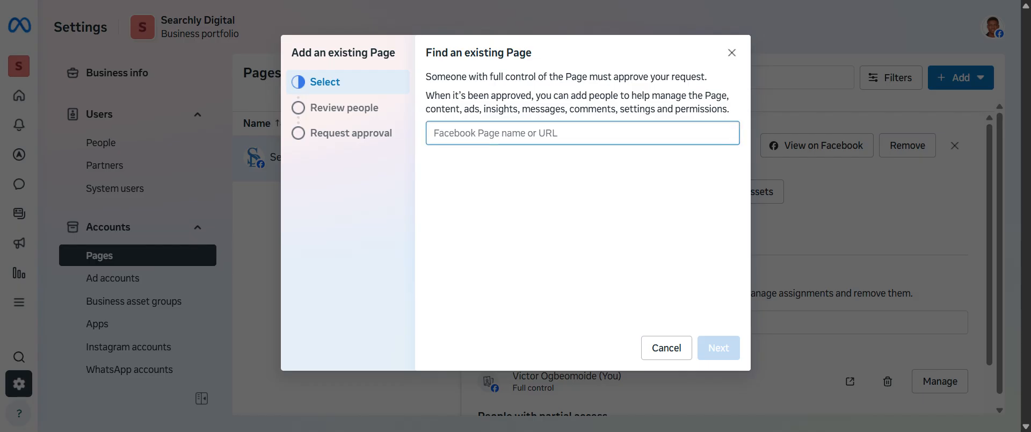
key("ctrl+v")
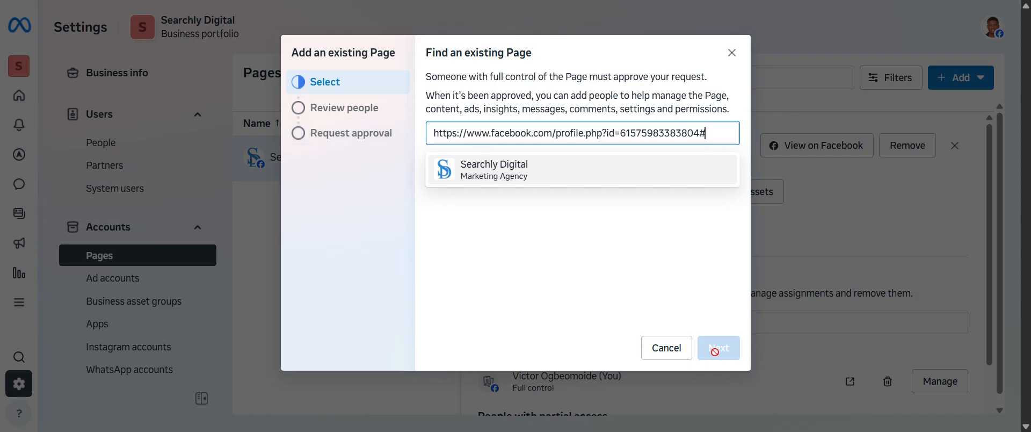
left_click(731, 52)
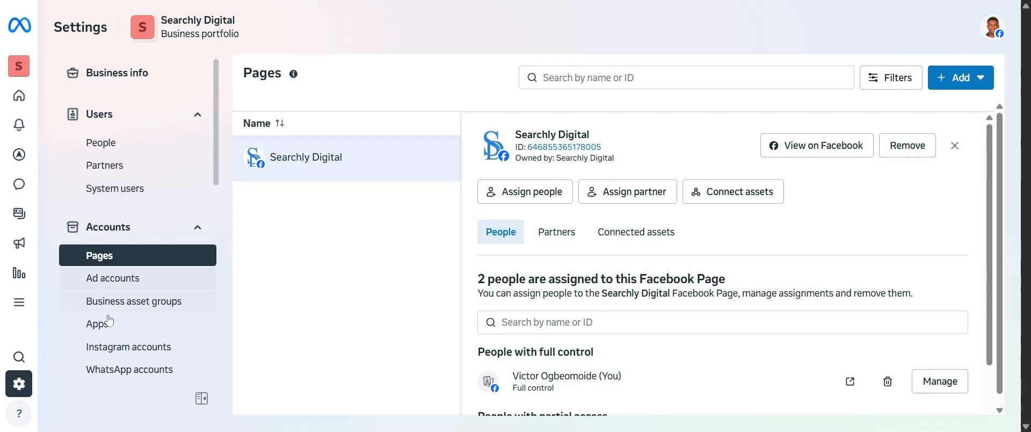
left_click(107, 349)
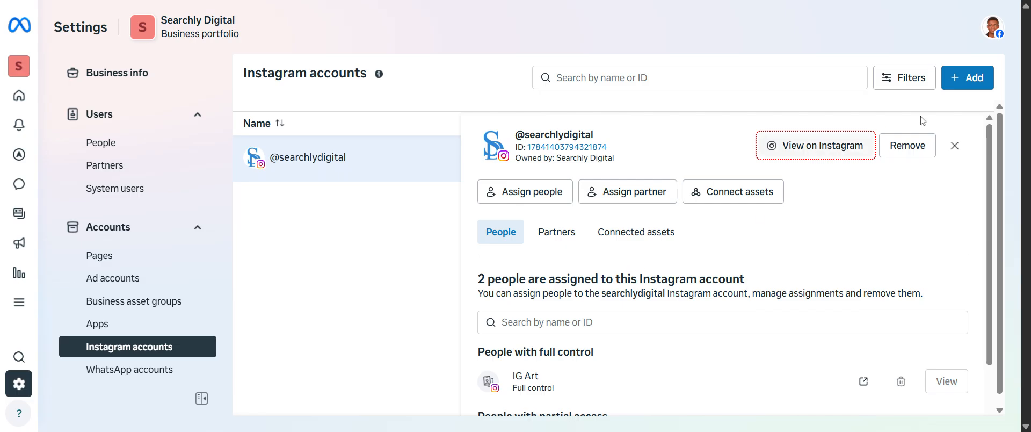
left_click(970, 81)
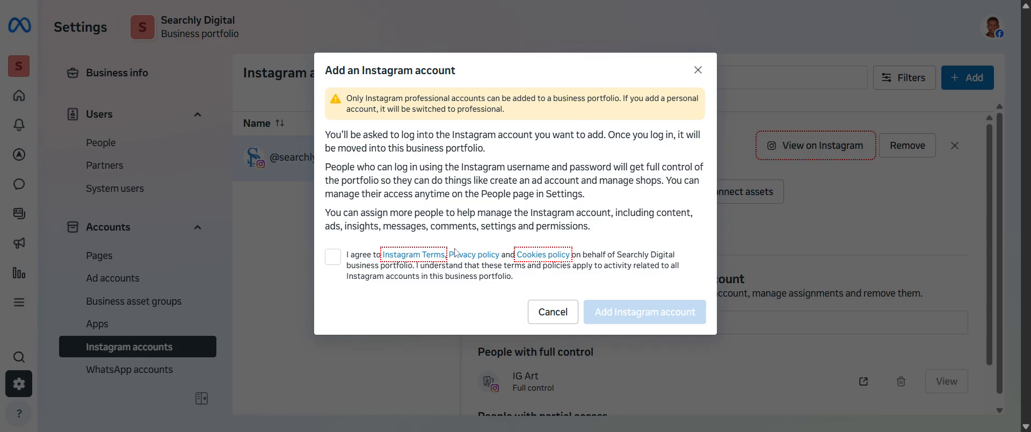
left_click(697, 70)
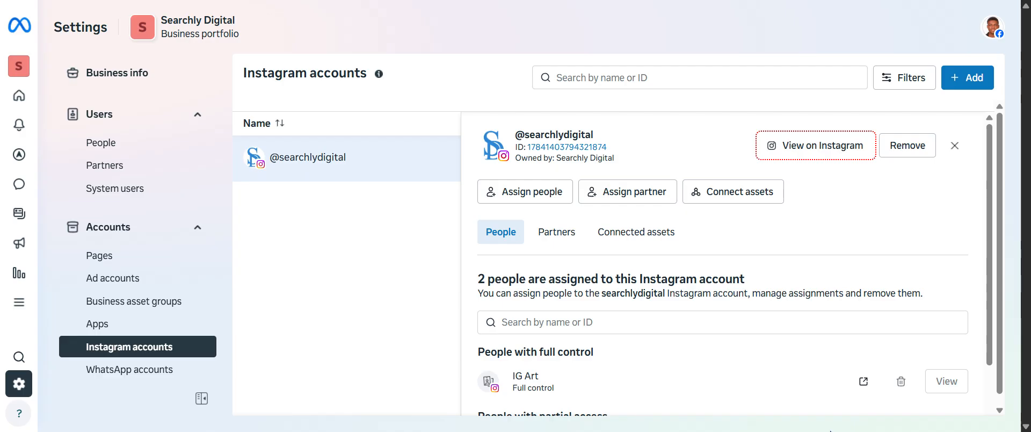
scroll(636, 214, "down", 1)
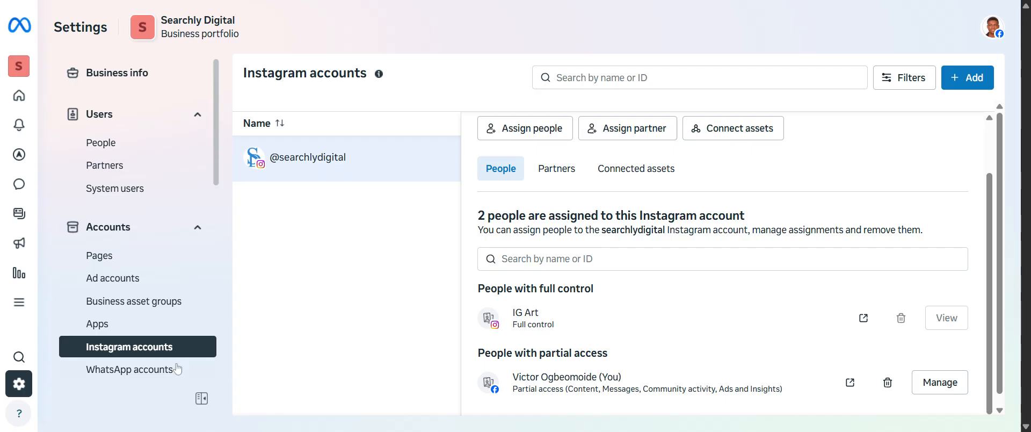
Step: View the form for linking a WhatsApp Business account to the portfolio, and close it without linking one
left_click(123, 370)
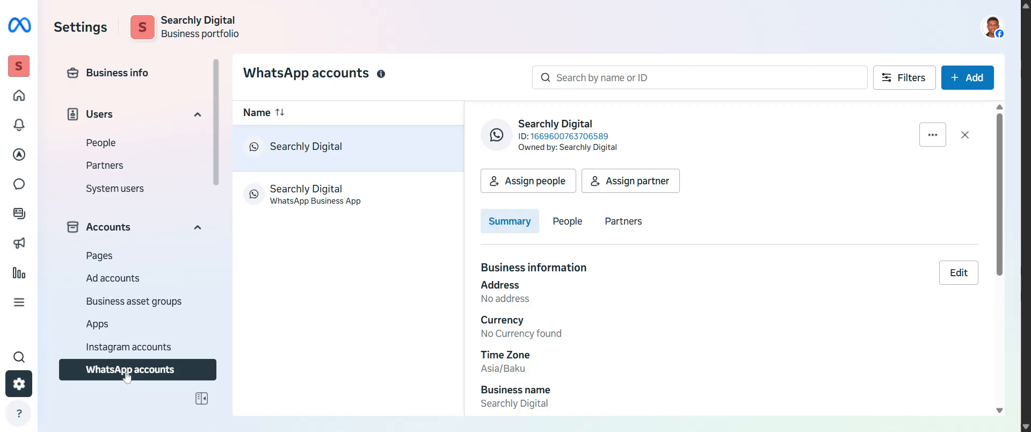
left_click(968, 79)
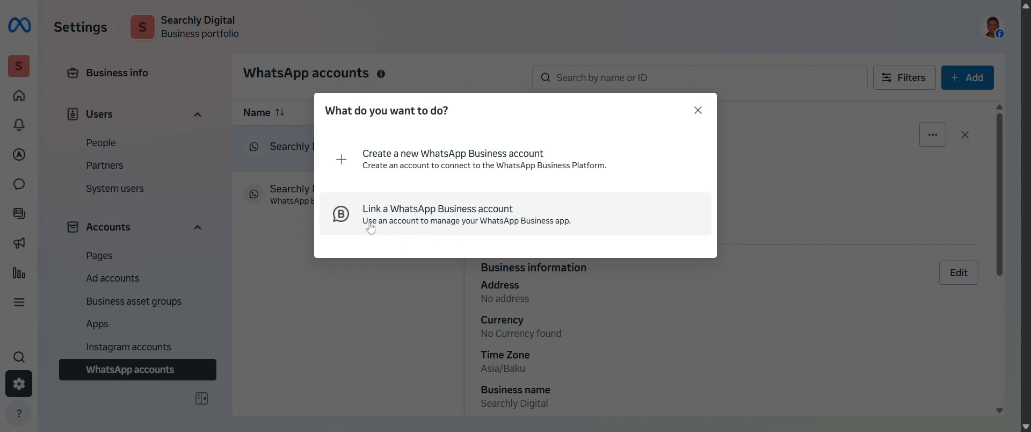
left_click(498, 217)
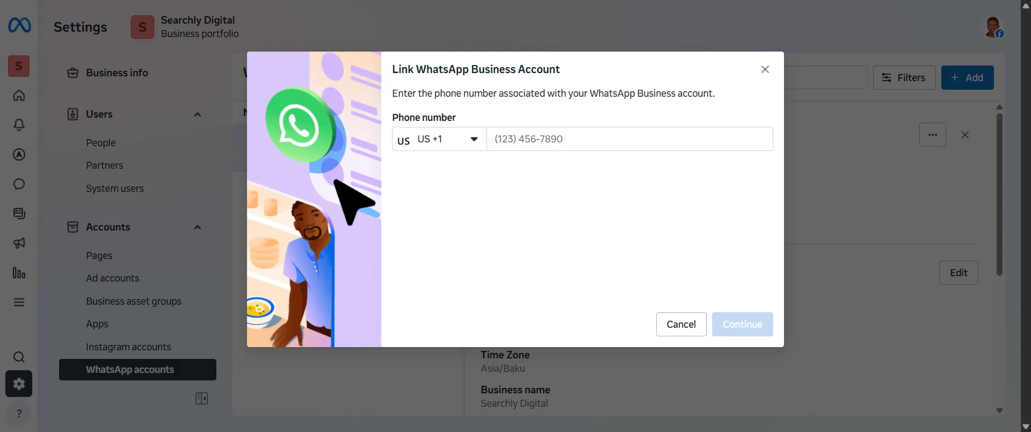
left_click(765, 69)
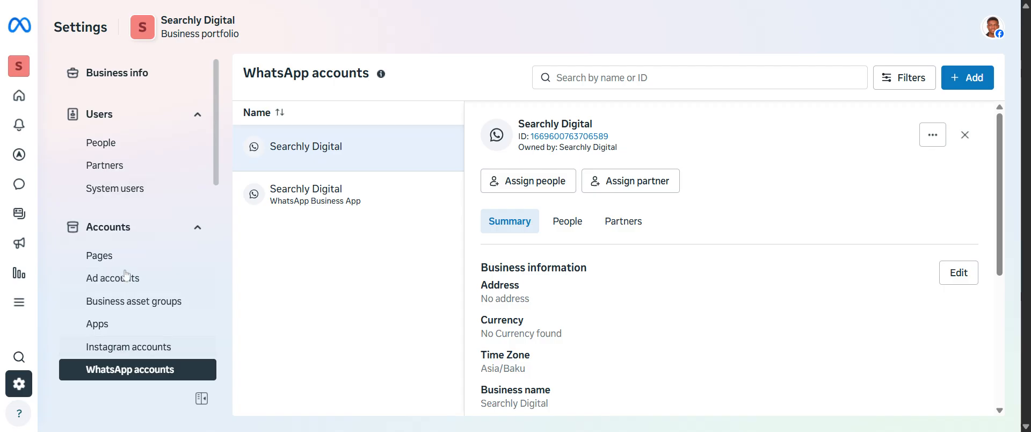
Step: Start an invitation for a new person to the business portfolio and enter the invitee's email address
left_click(102, 143)
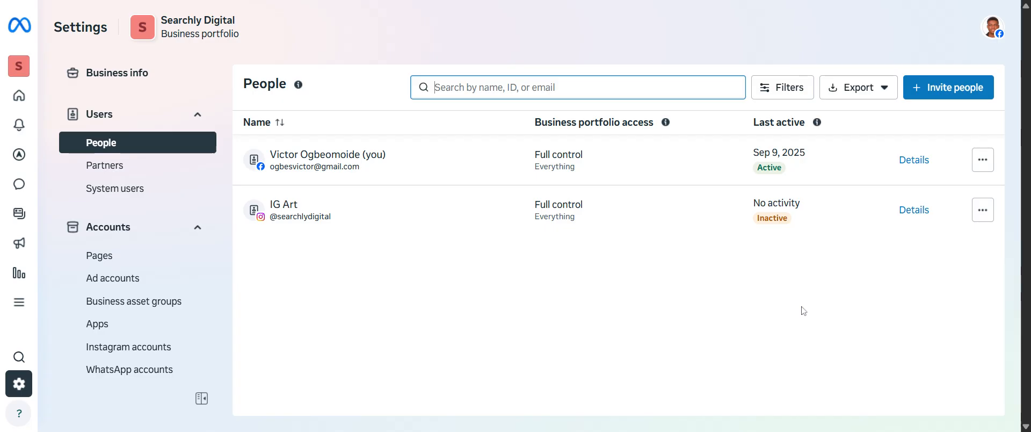
left_click(947, 89)
left_click(526, 127)
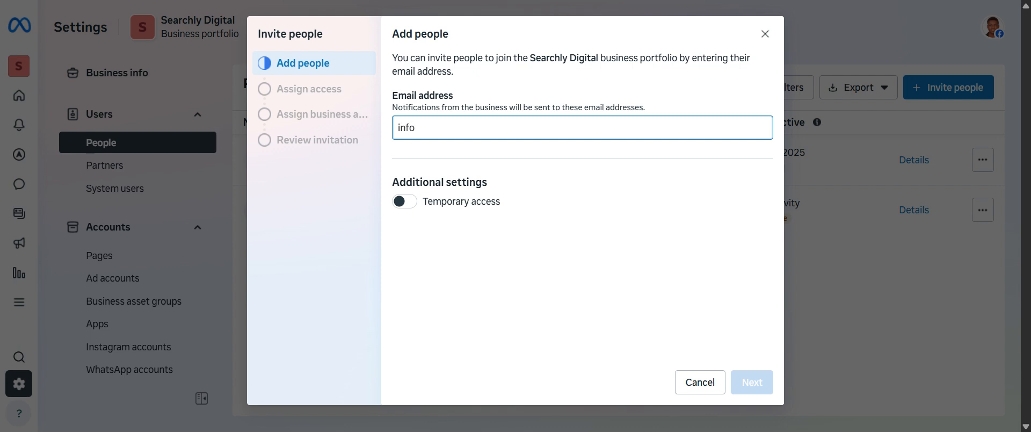
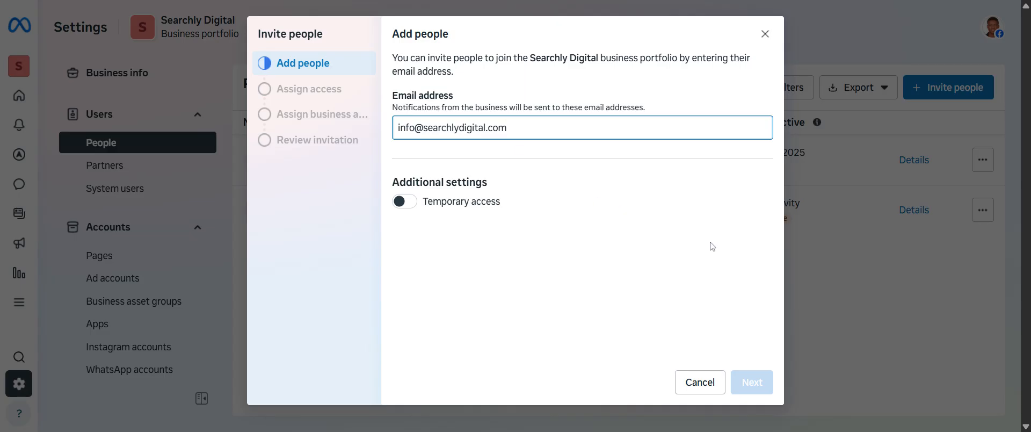
left_click(709, 244)
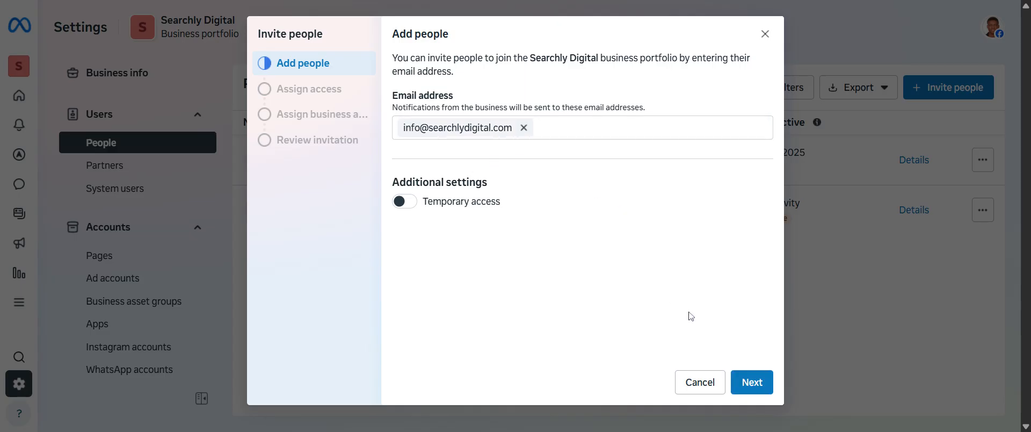
Step: Grant the invited person full control of everything in the business portfolio
left_click(752, 383)
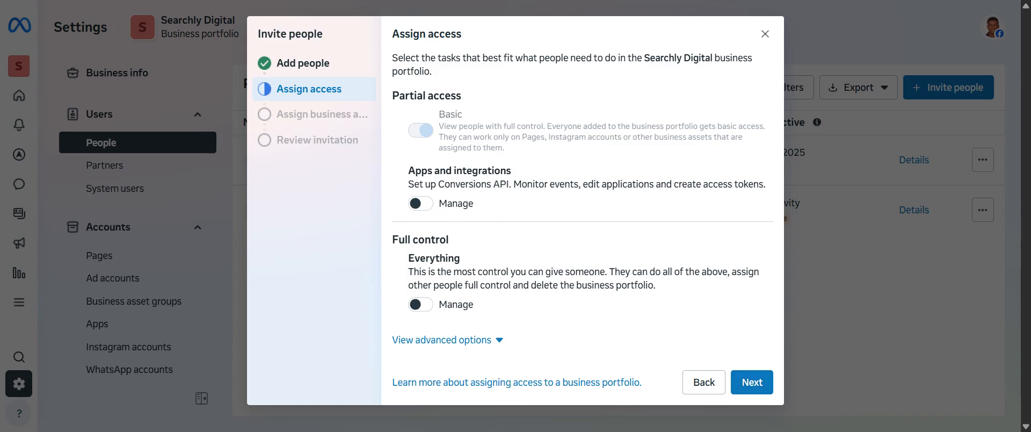
left_click(422, 304)
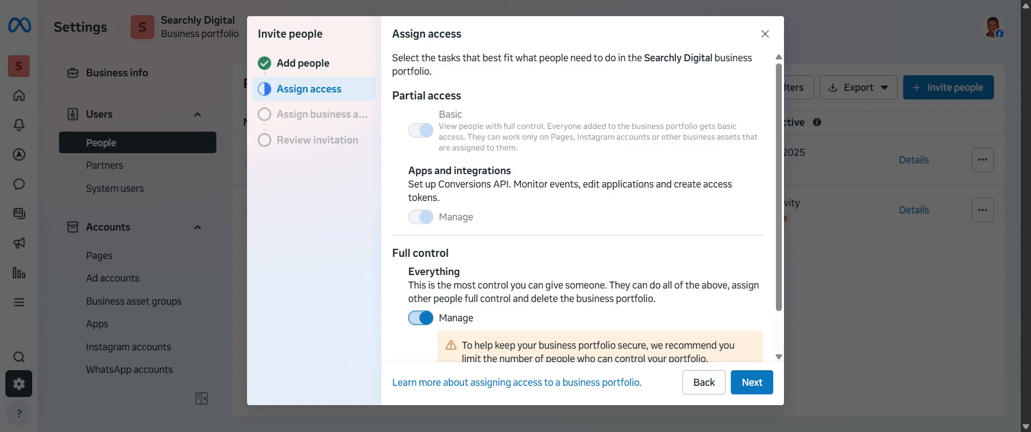
left_click(752, 383)
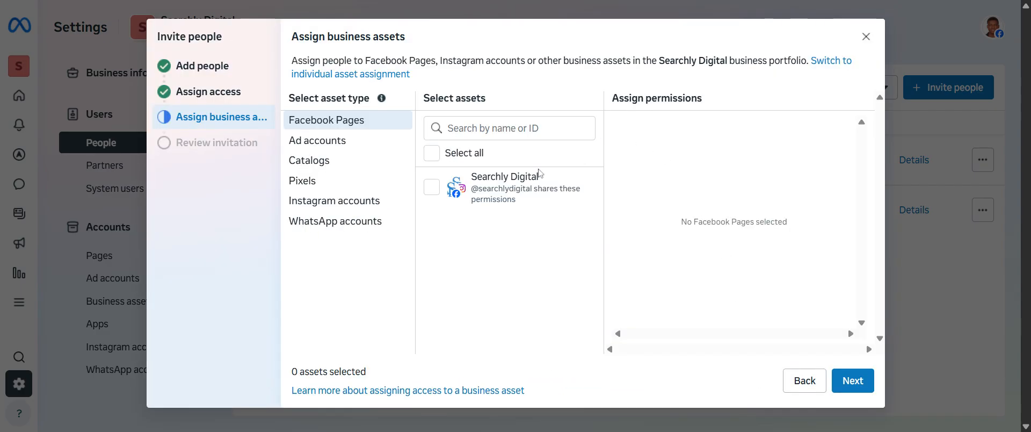
Step: Assign the Searchly Digital Facebook Page to the invitee with full control of everything, and send the invitation
left_click(438, 186)
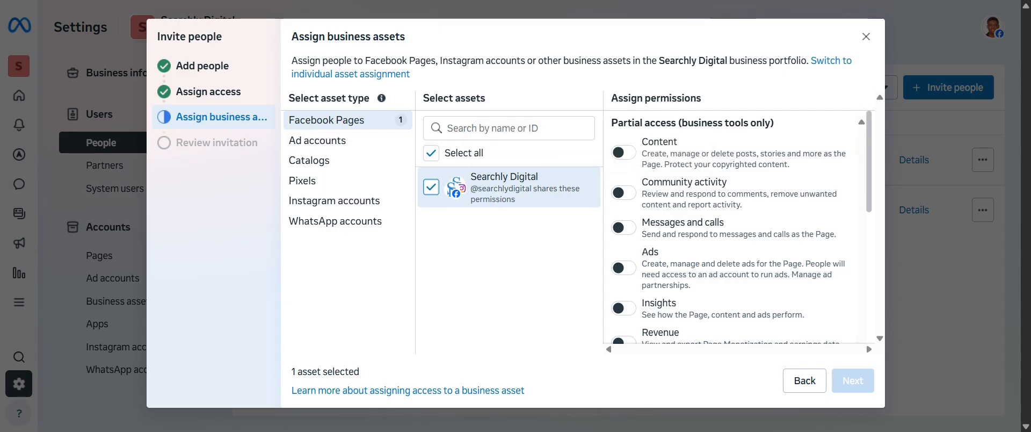
scroll(730, 231, "down", 8)
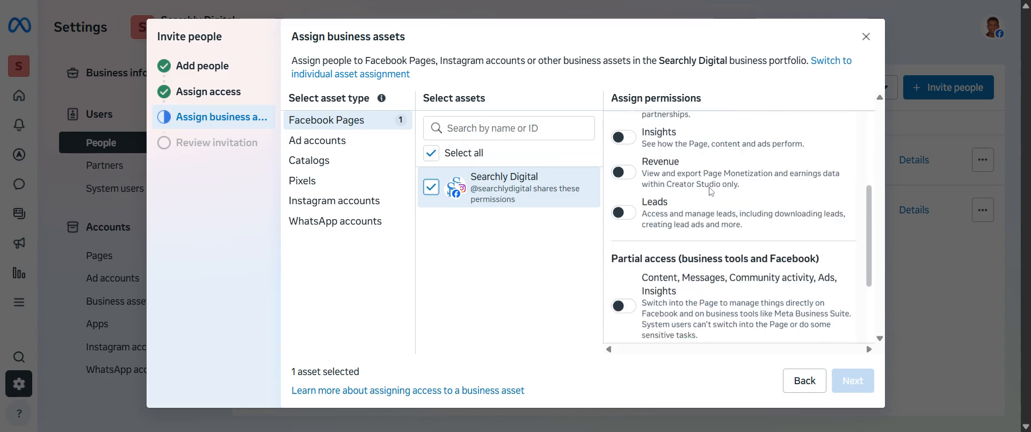
scroll(736, 225, "up", 8)
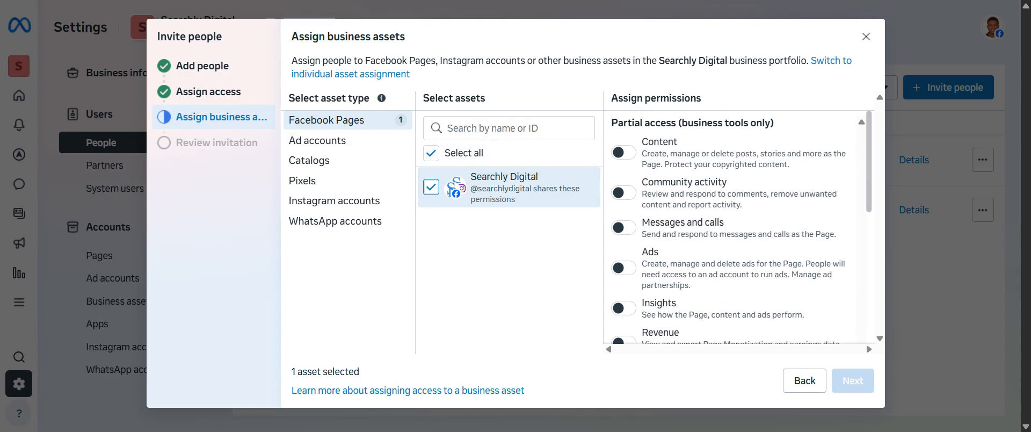
scroll(647, 223, "down", 5)
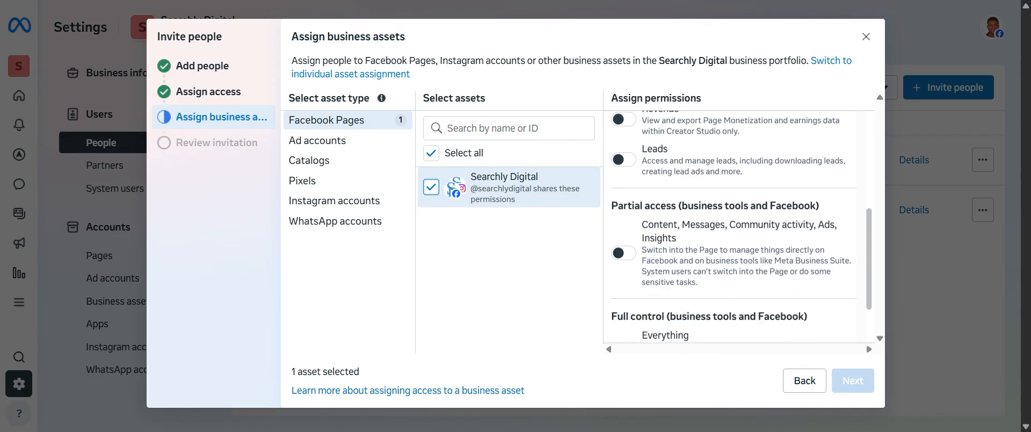
scroll(741, 226, "down", 2)
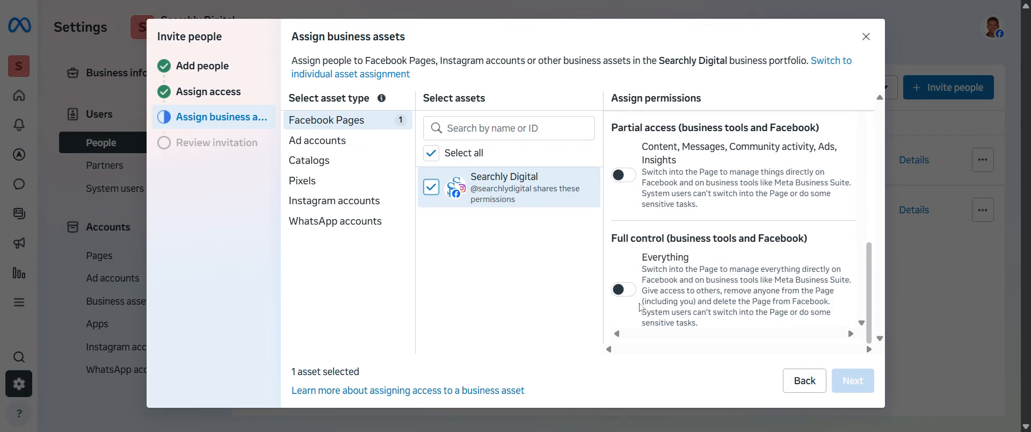
left_click(625, 290)
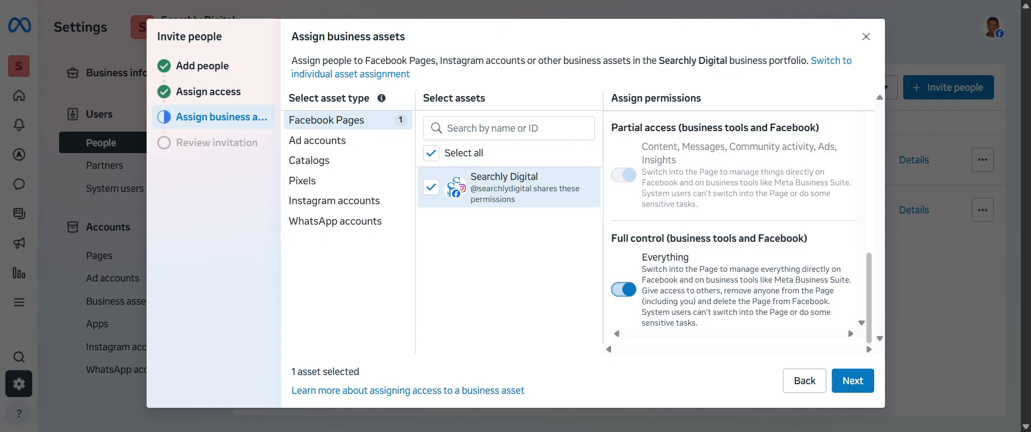
left_click(852, 381)
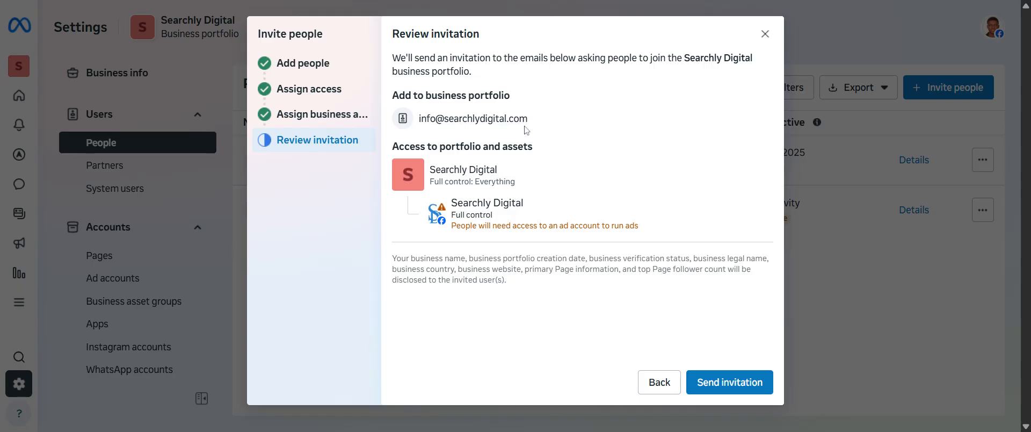
left_click(727, 383)
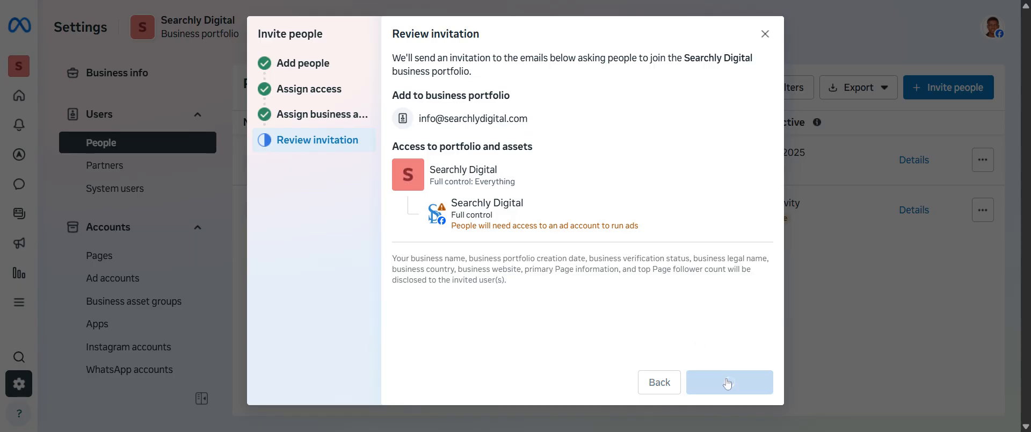